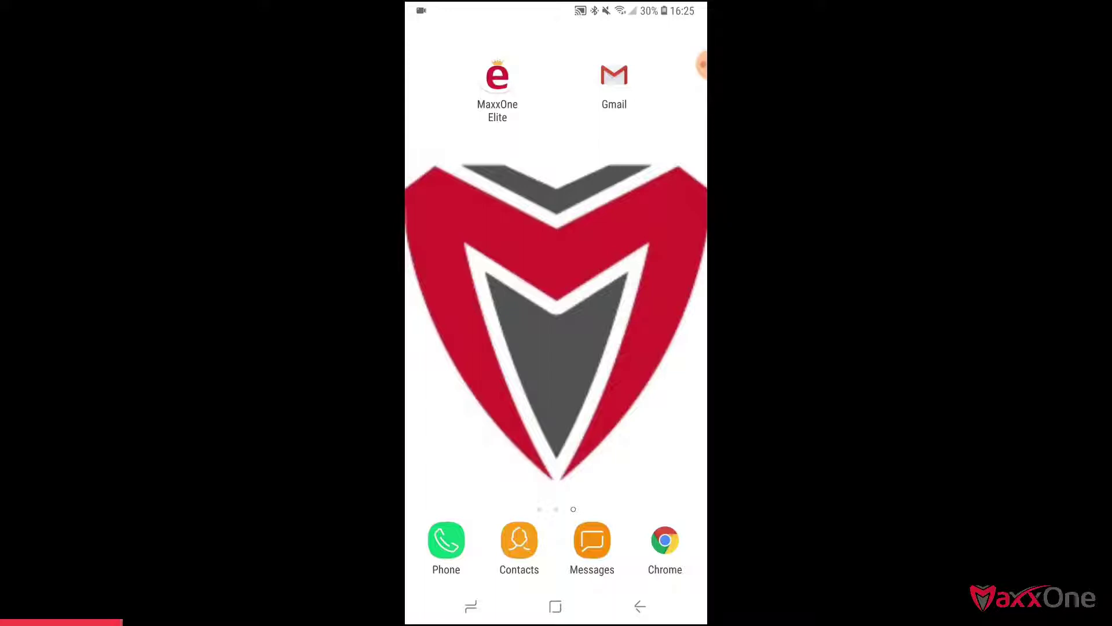
Step: Launch MaxxOne Elite, dismiss the 'No device has been added' notice and reach Login
{"action": "left_click", "coordinate": [497, 82]}
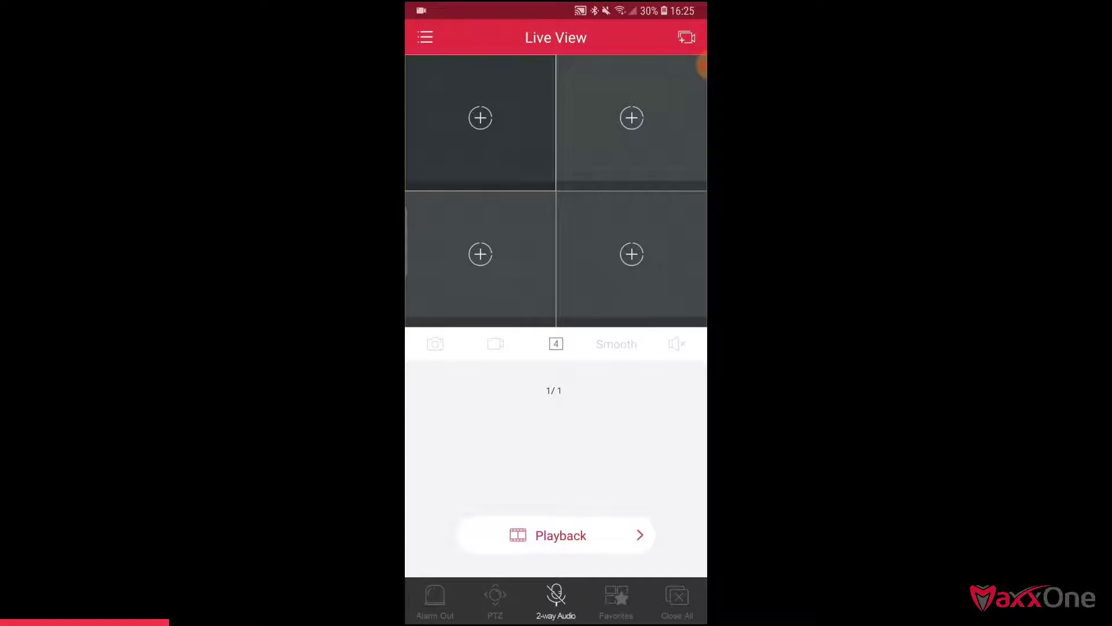
{"action": "left_click", "coordinate": [506, 348]}
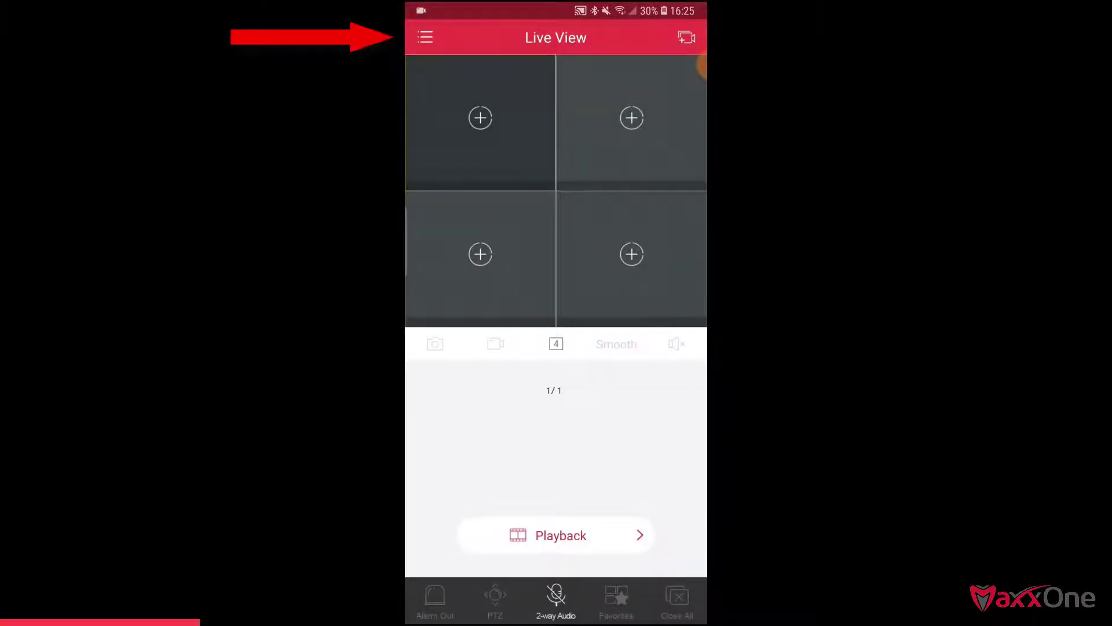
{"action": "left_click", "coordinate": [425, 38]}
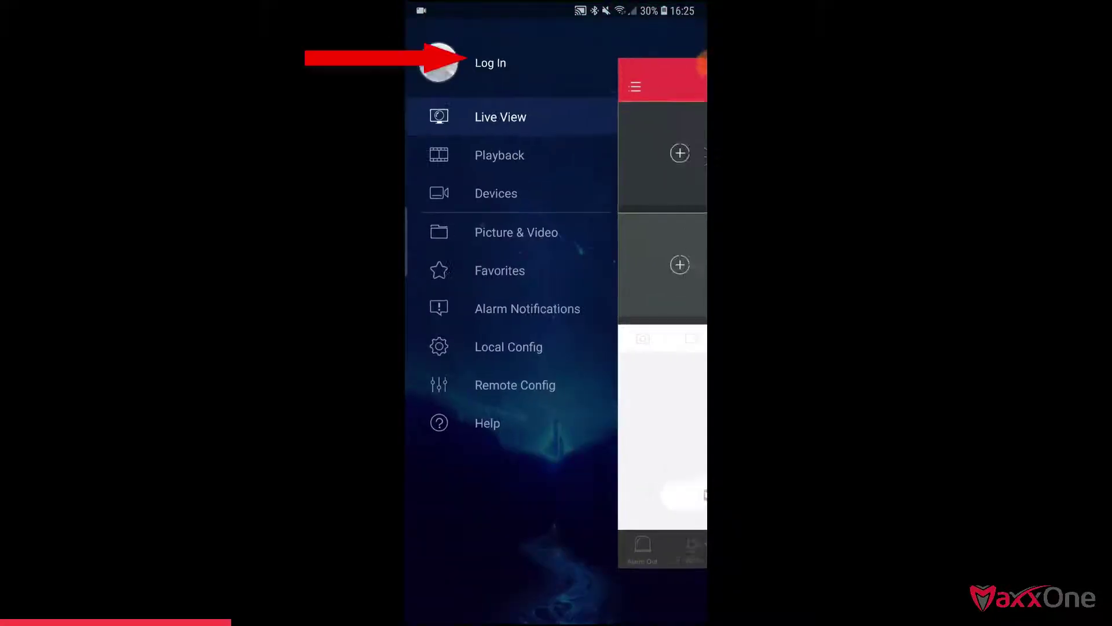
{"action": "left_click", "coordinate": [496, 55]}
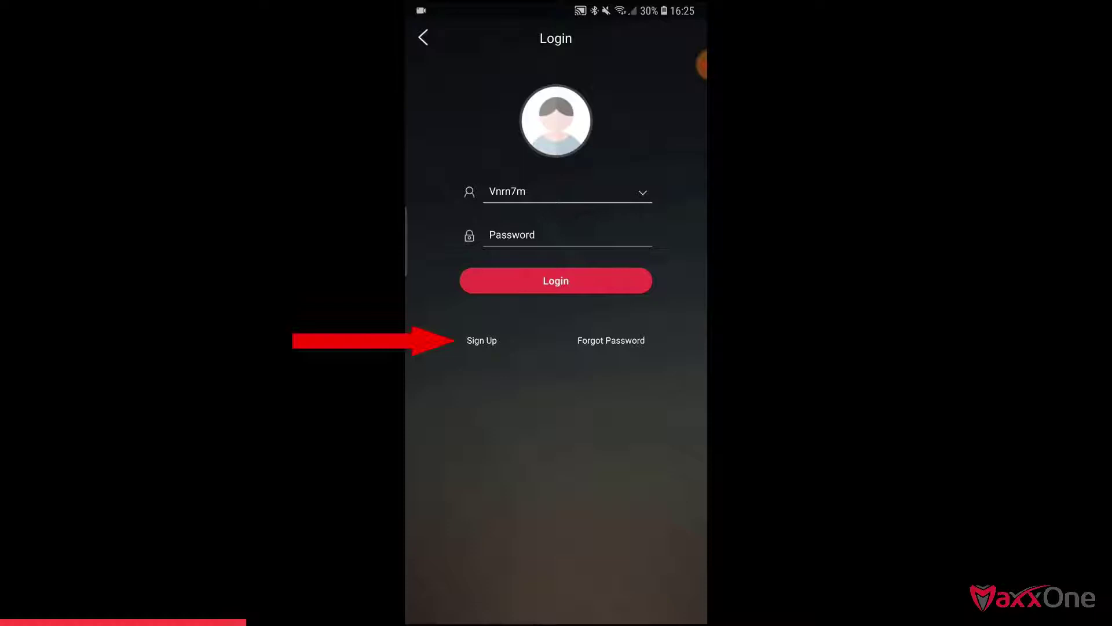
Step: Start sign-up, enter the corrected email address and request a verification code
{"action": "left_click", "coordinate": [481, 340]}
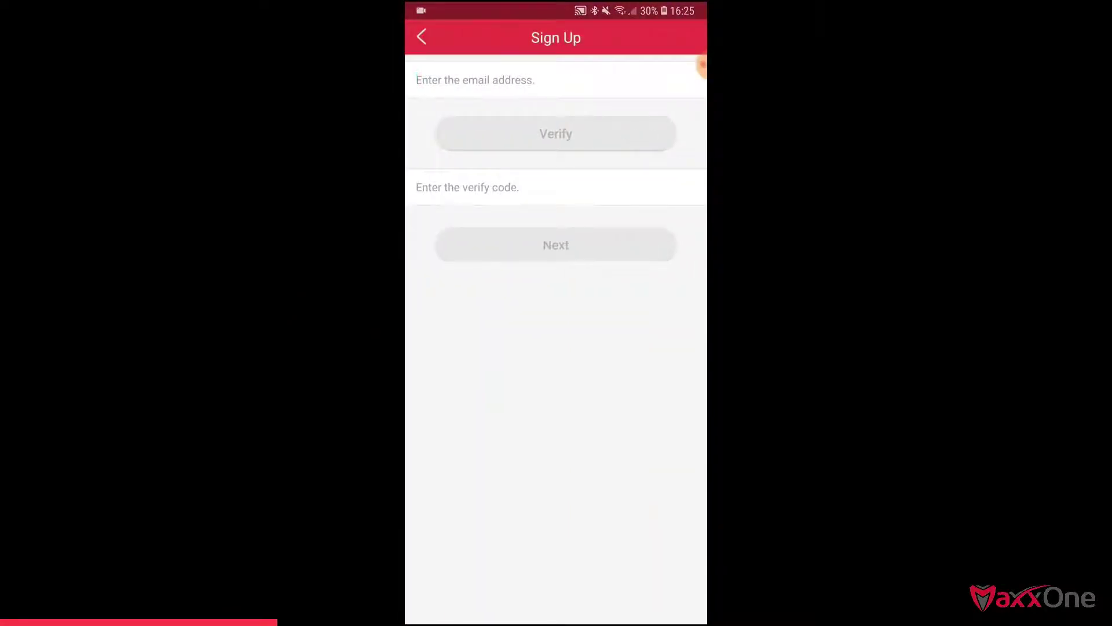
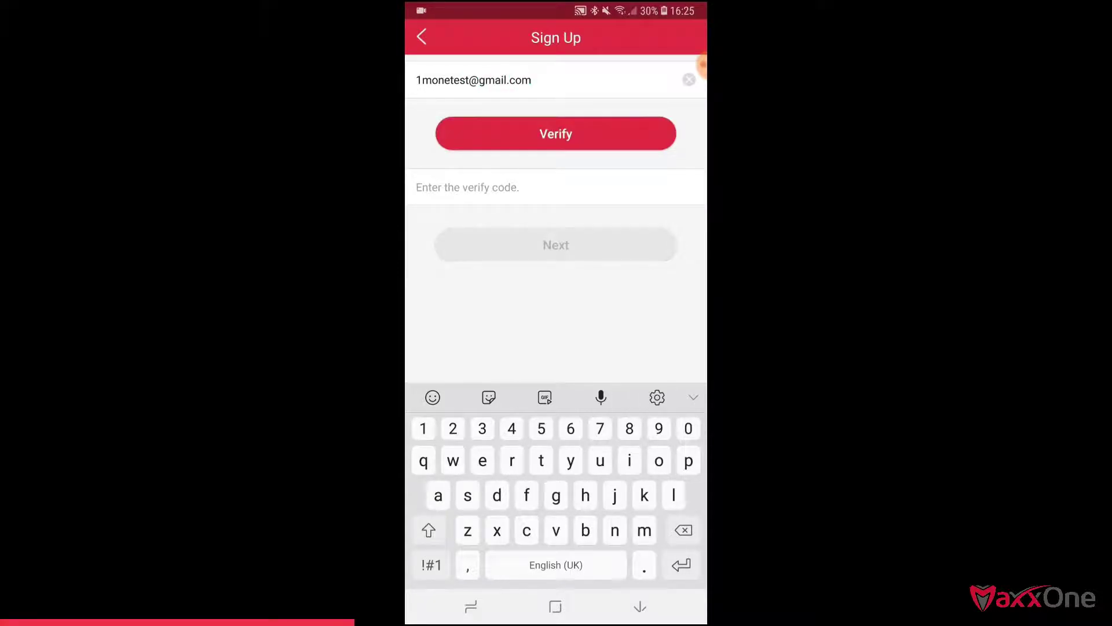
{"action": "left_click", "coordinate": [555, 133]}
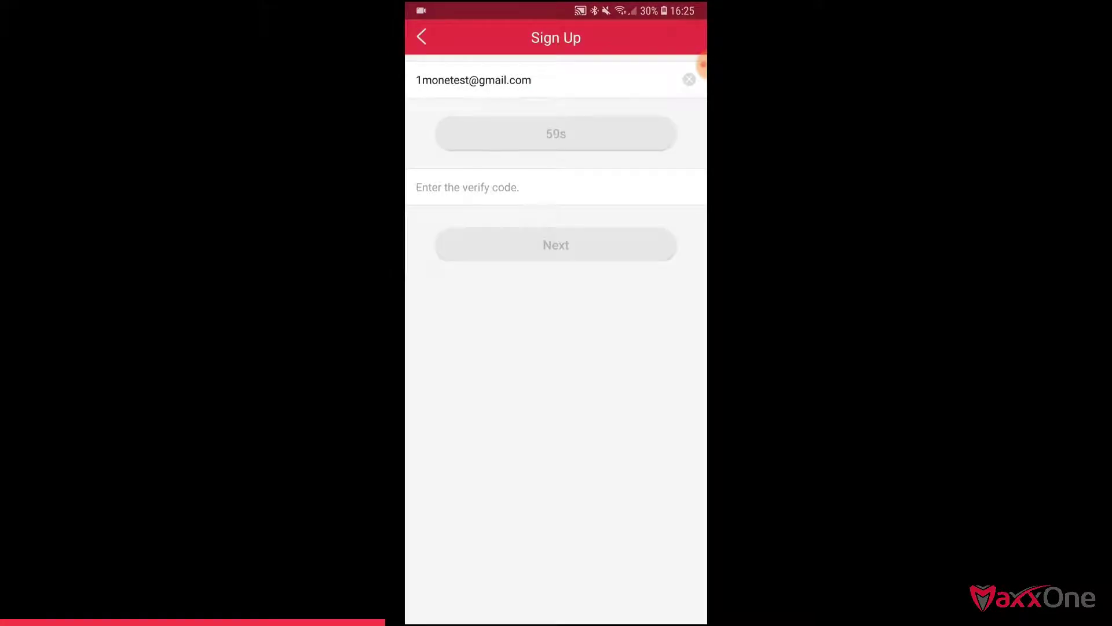
Step: Read the verification code in Gmail, enter it in Sign Up and continue
{"action": "left_click", "coordinate": [471, 614]}
{"action": "left_click", "coordinate": [487, 124]}
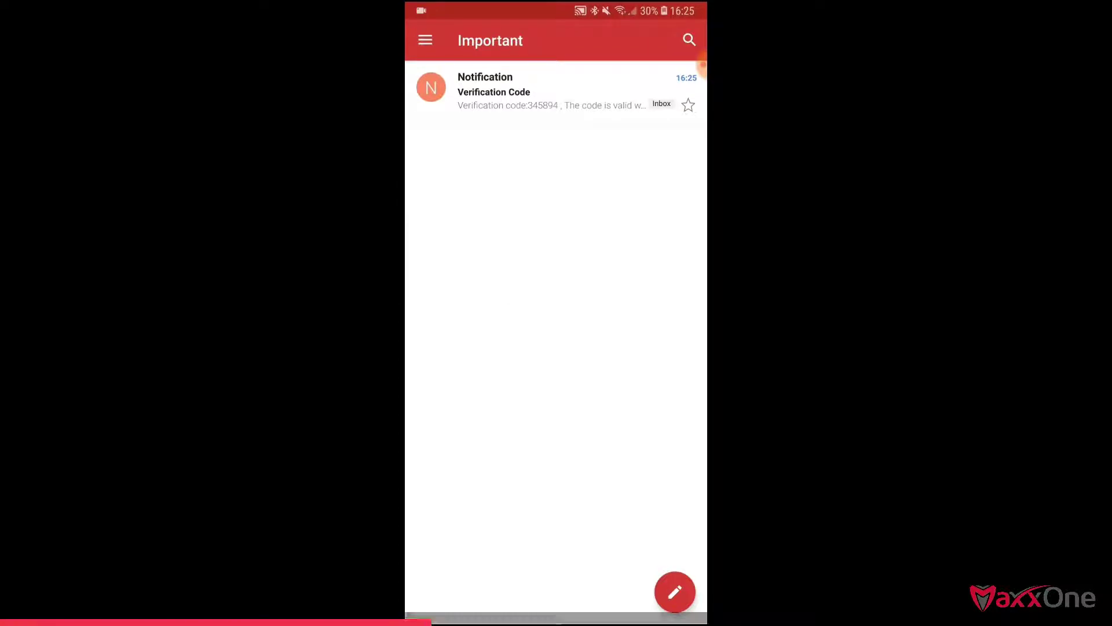
{"action": "left_click", "coordinate": [471, 614]}
{"action": "left_click", "coordinate": [556, 261]}
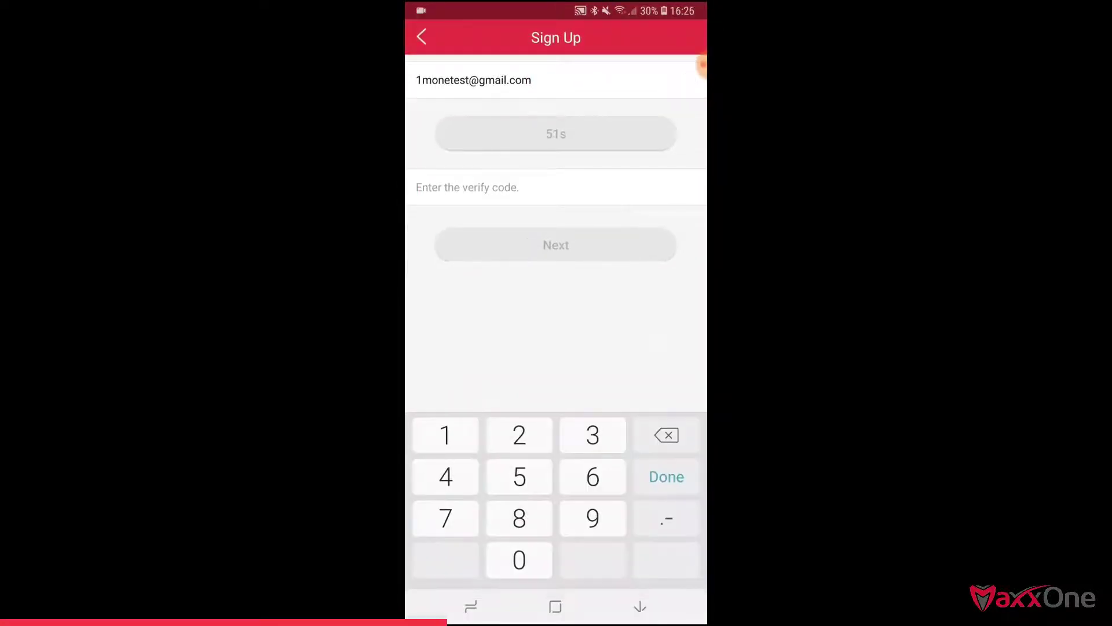
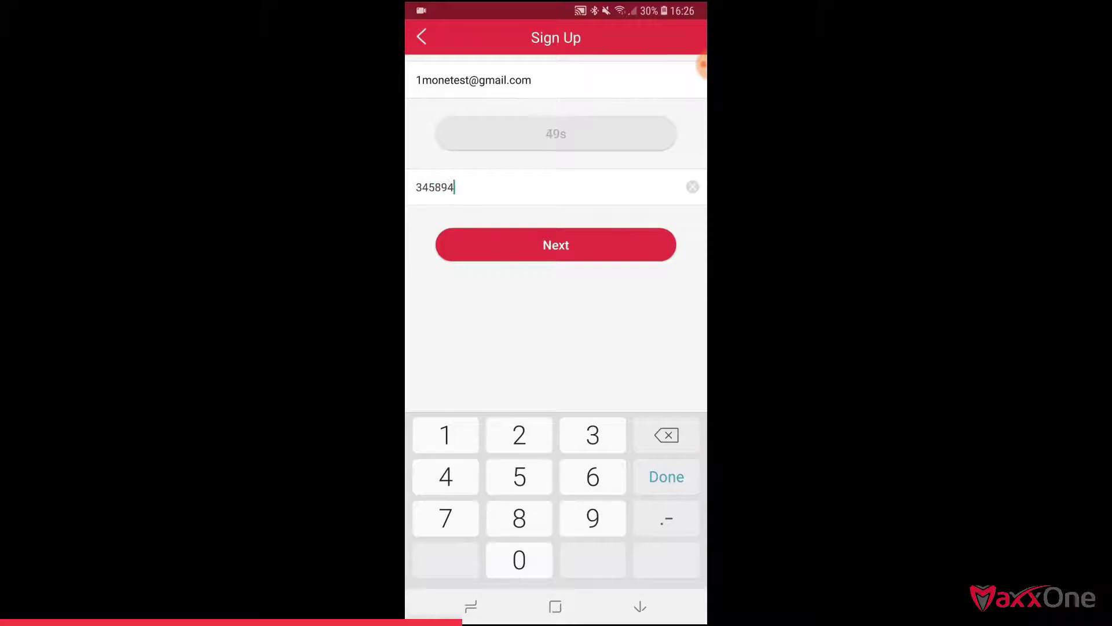
{"action": "left_click", "coordinate": [557, 245]}
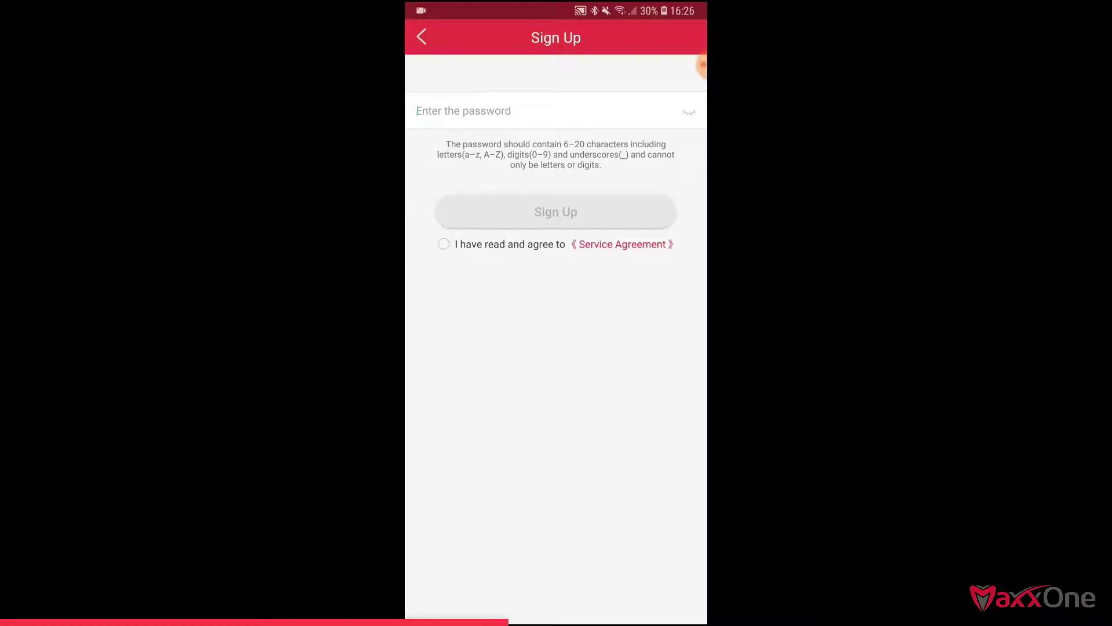
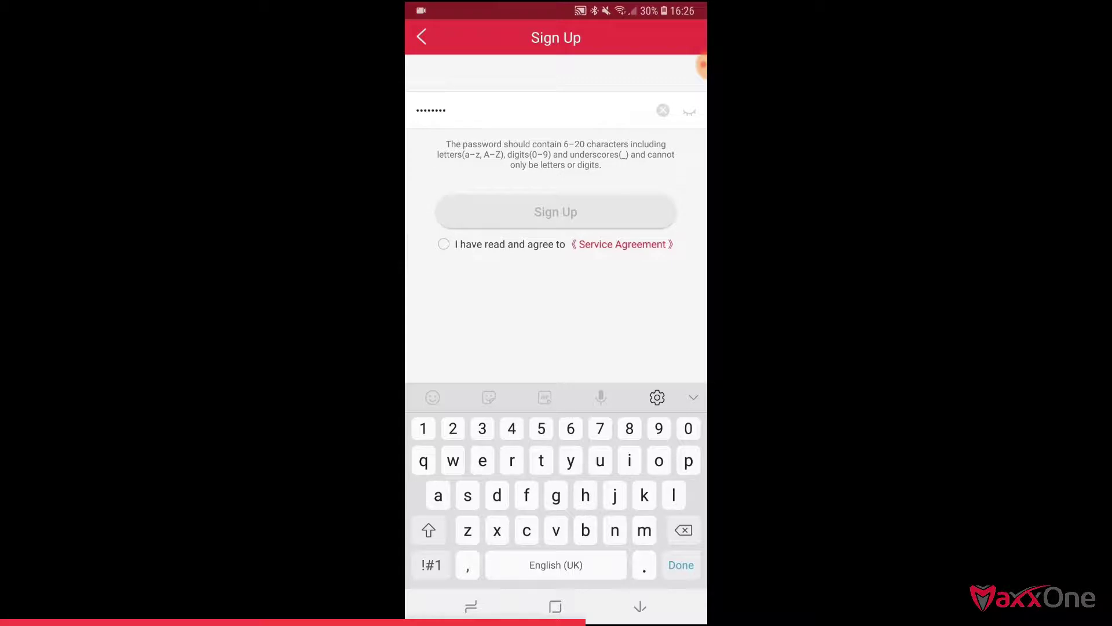
Step: Accept the Service Agreement and complete the sign-up with the new password
{"action": "left_click", "coordinate": [444, 243]}
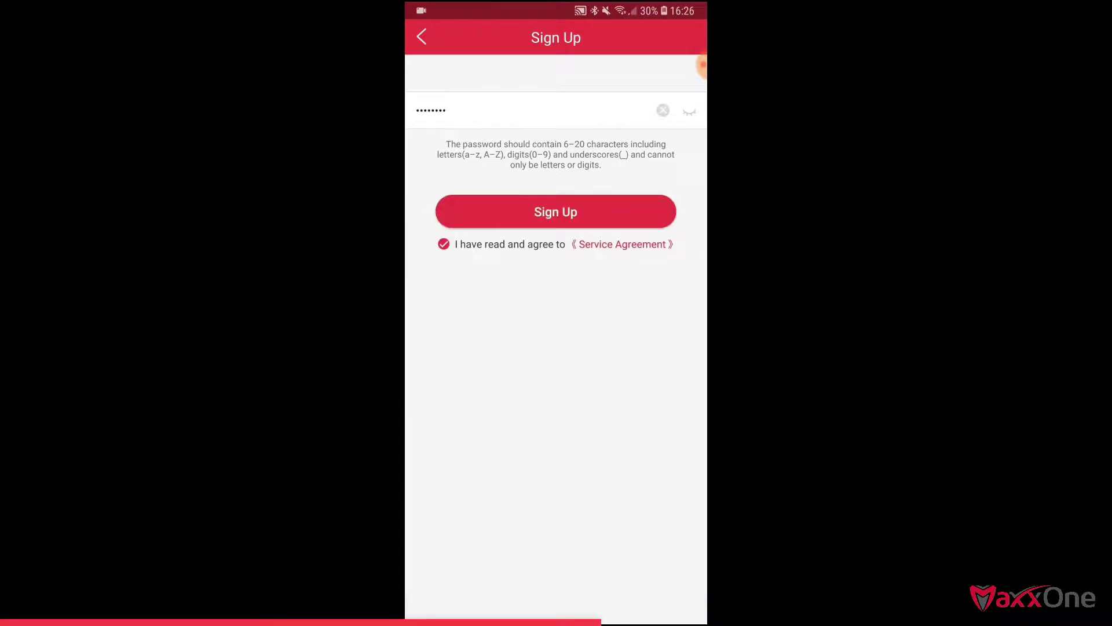
{"action": "left_click", "coordinate": [555, 211]}
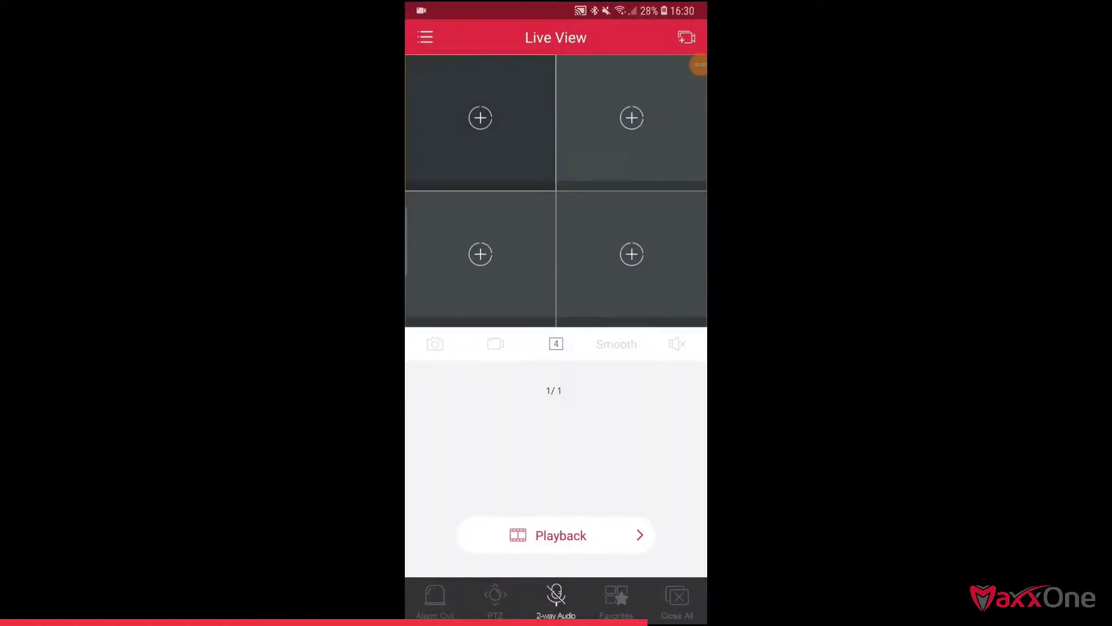
Step: Go to the Devices list from the side menu
{"action": "left_click", "coordinate": [425, 38]}
{"action": "left_click", "coordinate": [504, 189]}
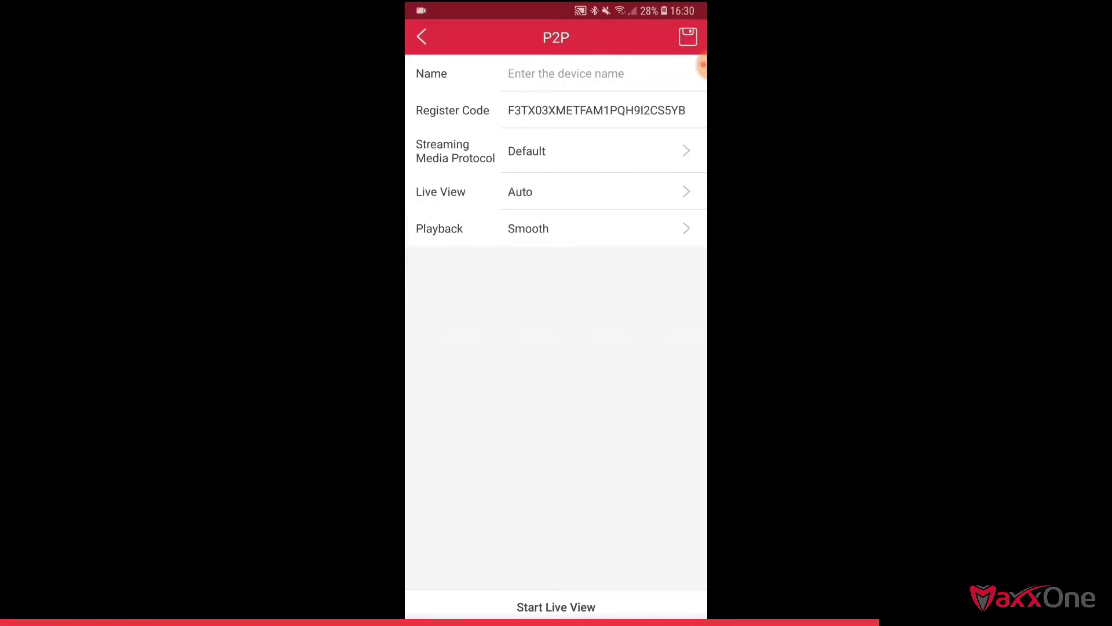
Step: Name the P2P device 'maxxone' and save it
{"action": "left_click", "coordinate": [566, 74]}
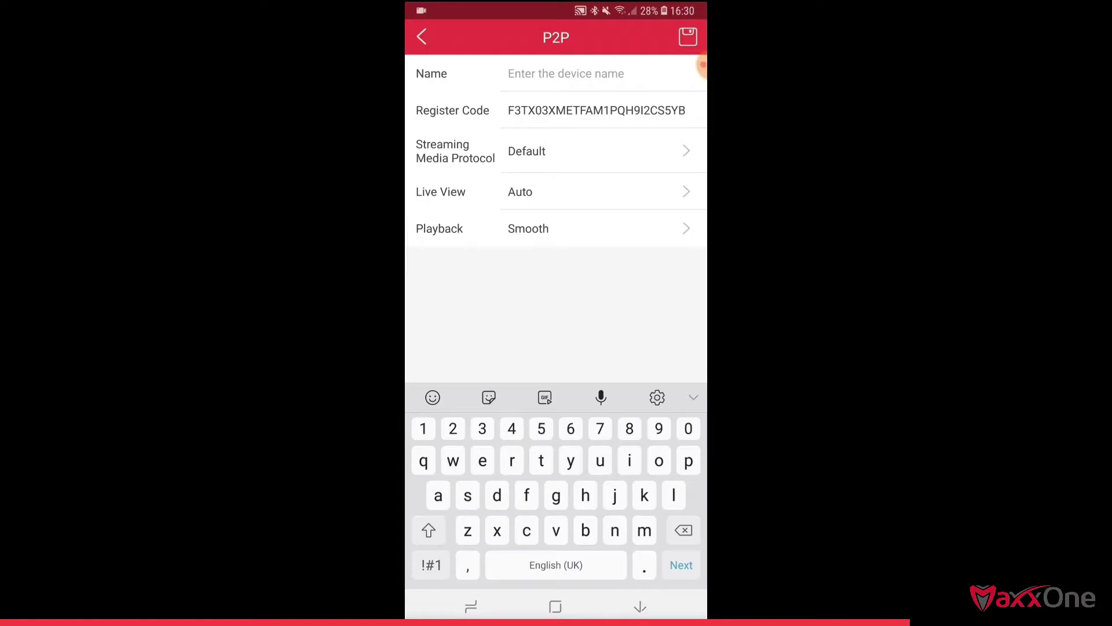
{"action": "type", "text": "m"}
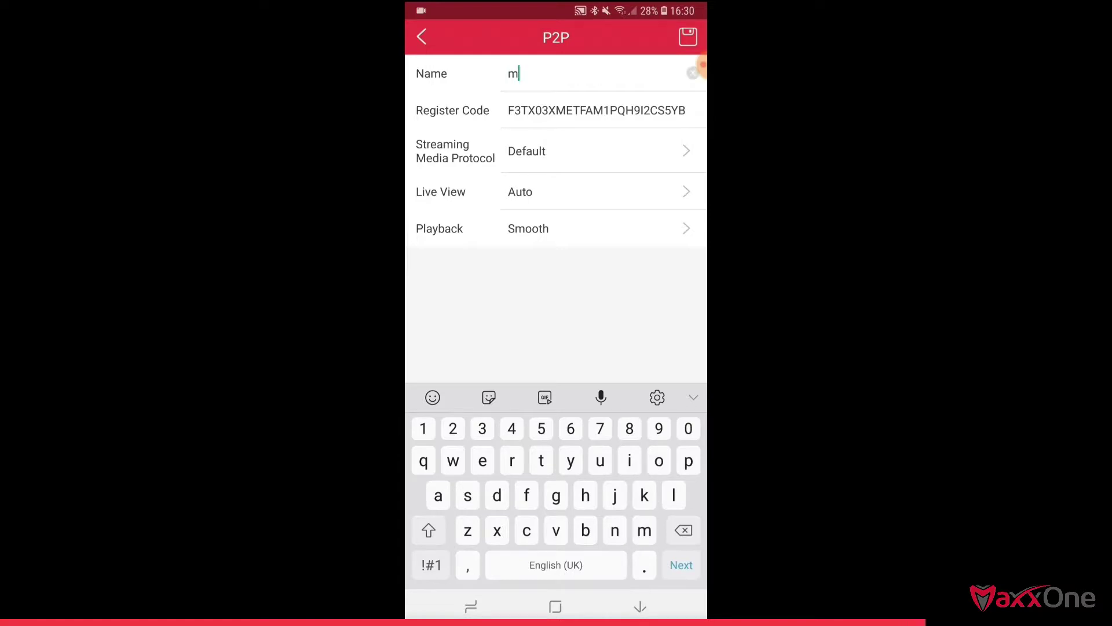
{"action": "type", "text": "axxone"}
{"action": "left_click", "coordinate": [688, 37]}
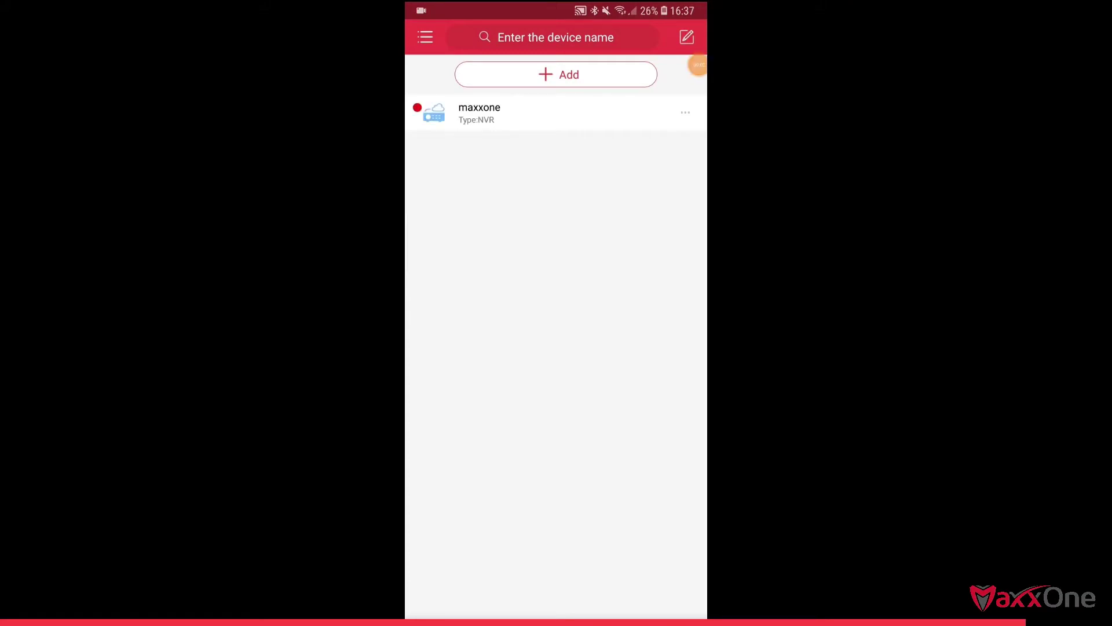
Step: Choose Start Live View from the maxxone NVR's options menu
{"action": "left_click", "coordinate": [685, 113]}
{"action": "left_click", "coordinate": [491, 395]}
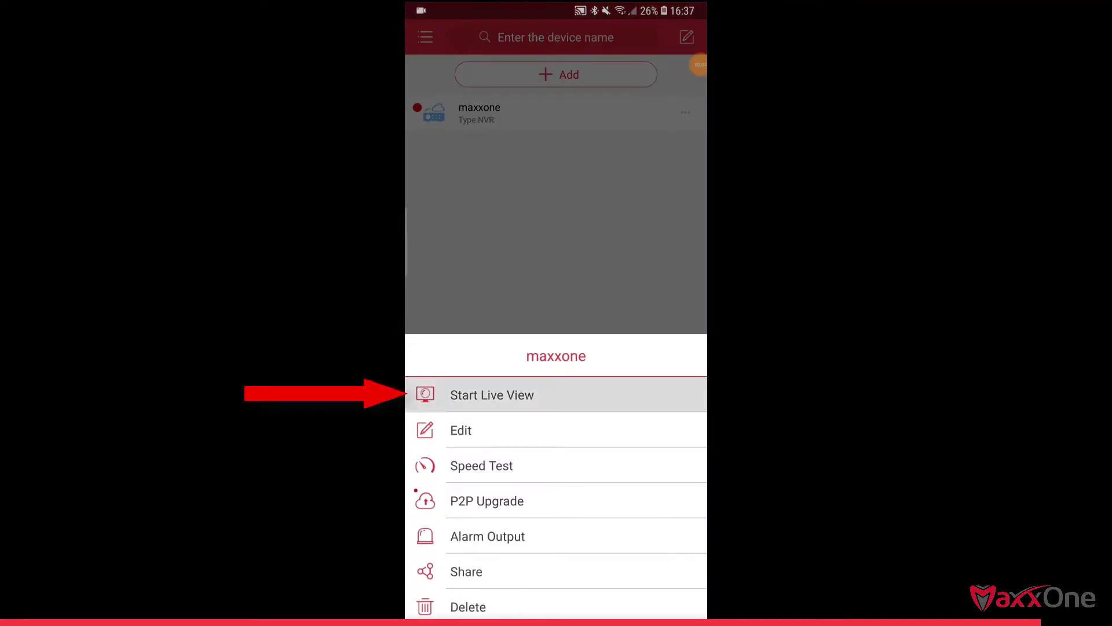